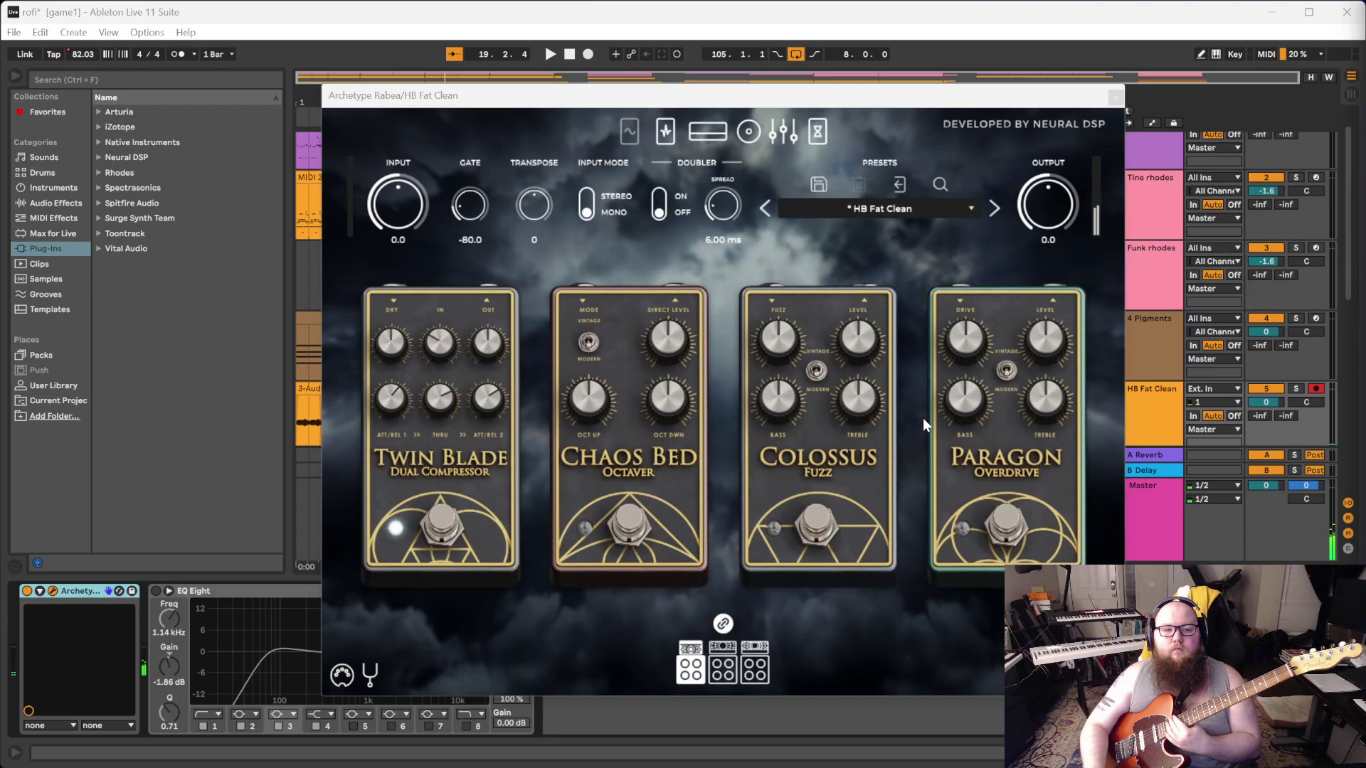
Load Francisco Cresp's HB Fat Clean preset and show the Atlas Delay and Aeons Reverb pedals
left_click(763, 210)
left_click(994, 208)
left_click(896, 208)
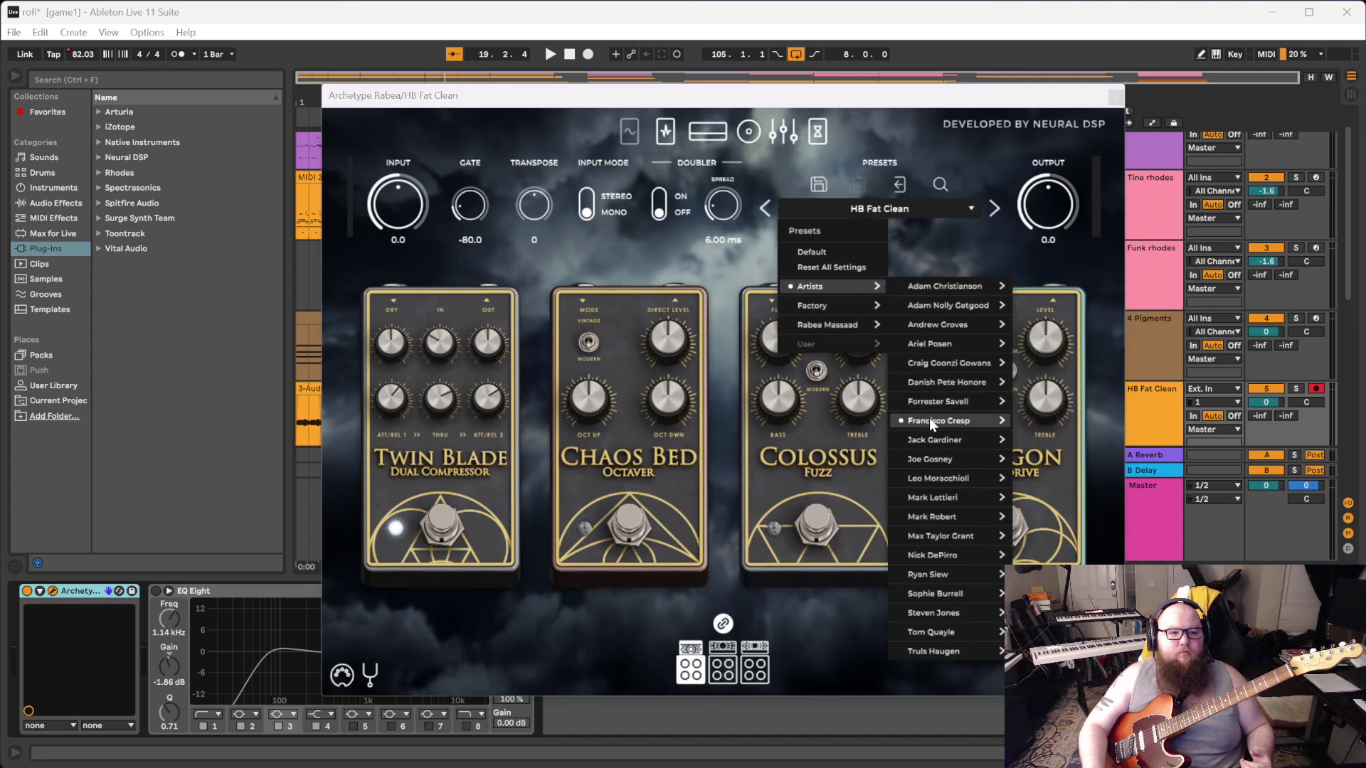
mouse_move(939, 420)
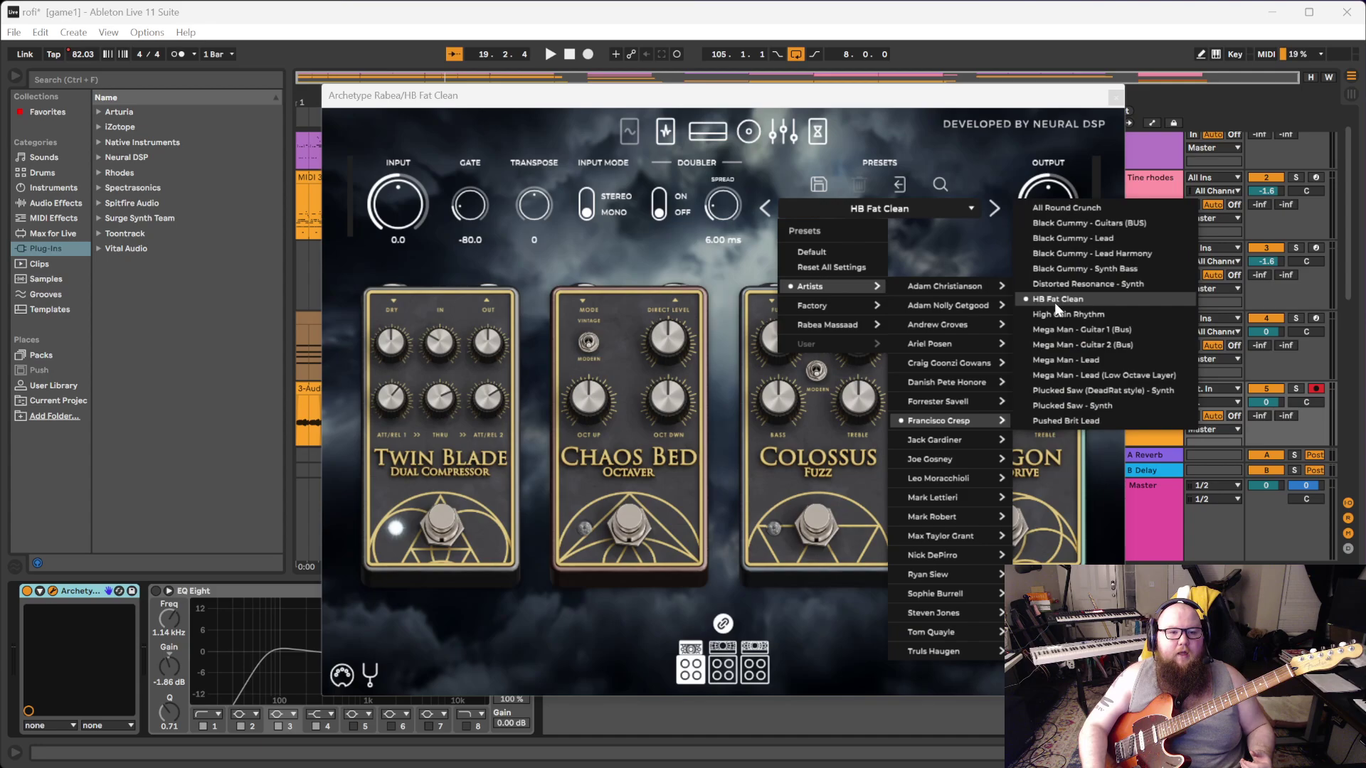
left_click(1054, 302)
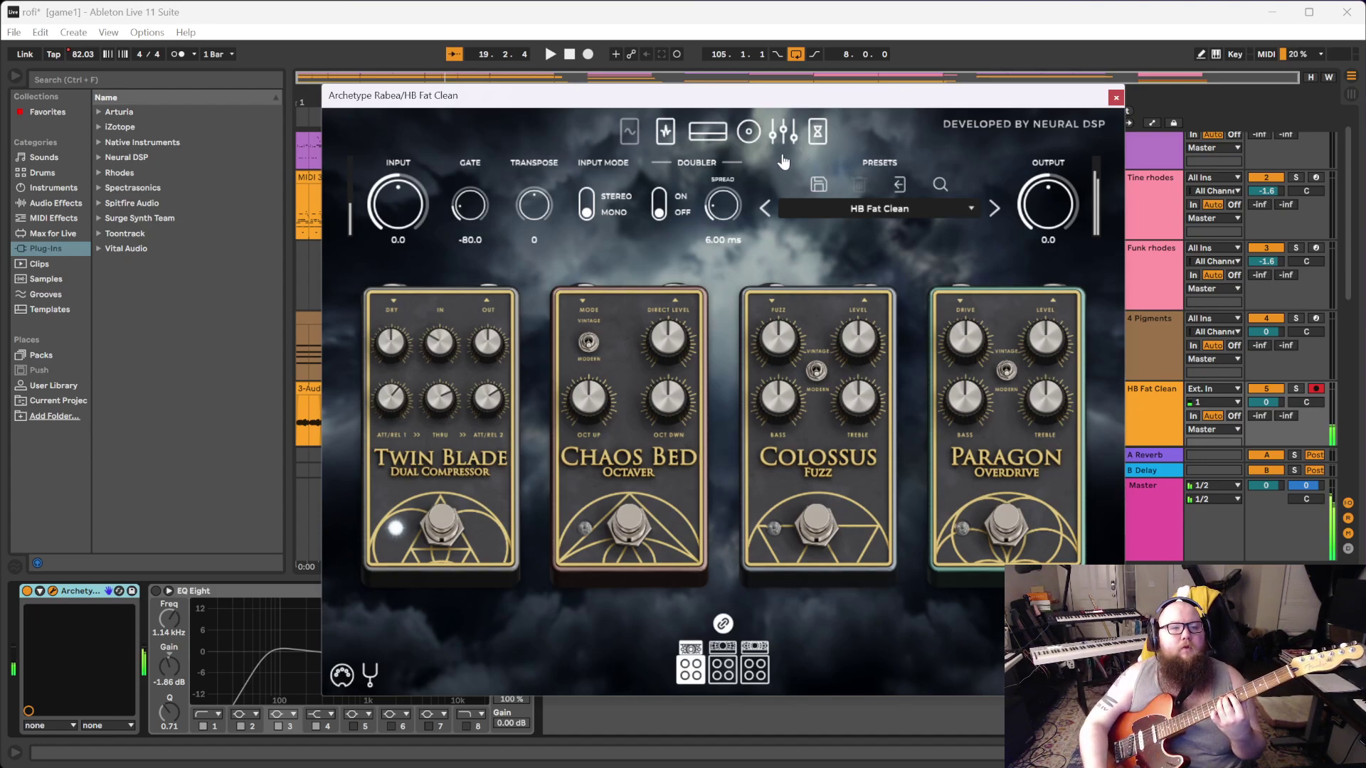
left_click(817, 132)
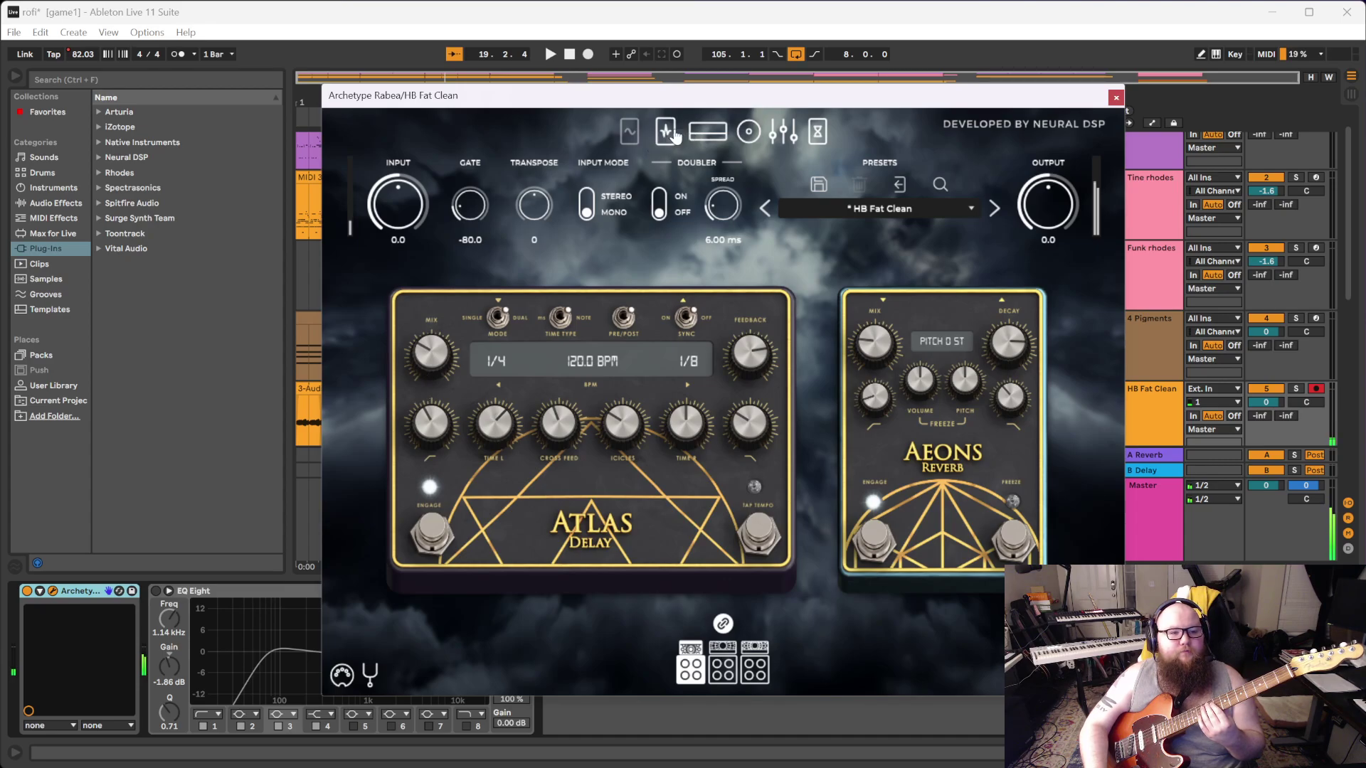
Show the four-band EQ page while keeping the modified HB Fat Clean preset
left_click(792, 135)
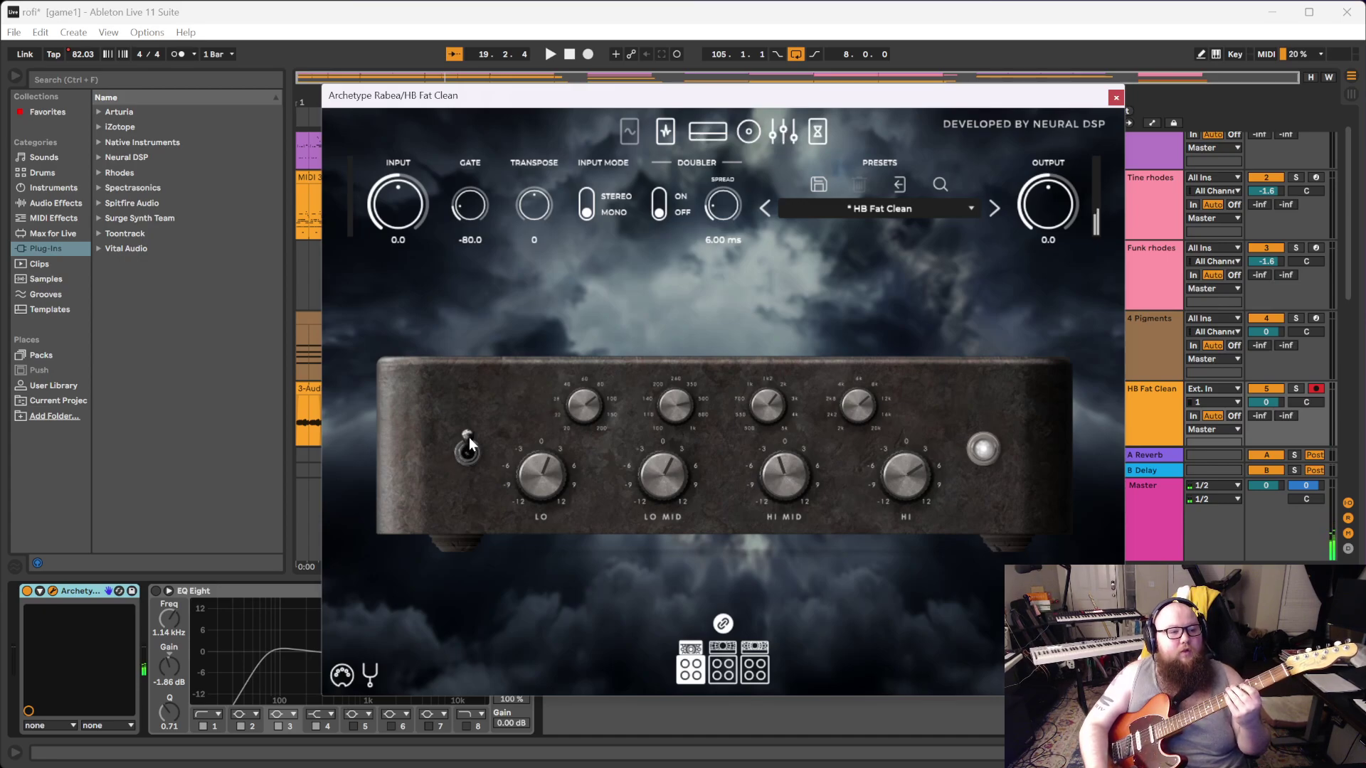
Turn the four-band EQ on, then bypass the Twin Blade compressor on the pedal lineup
left_click(468, 446)
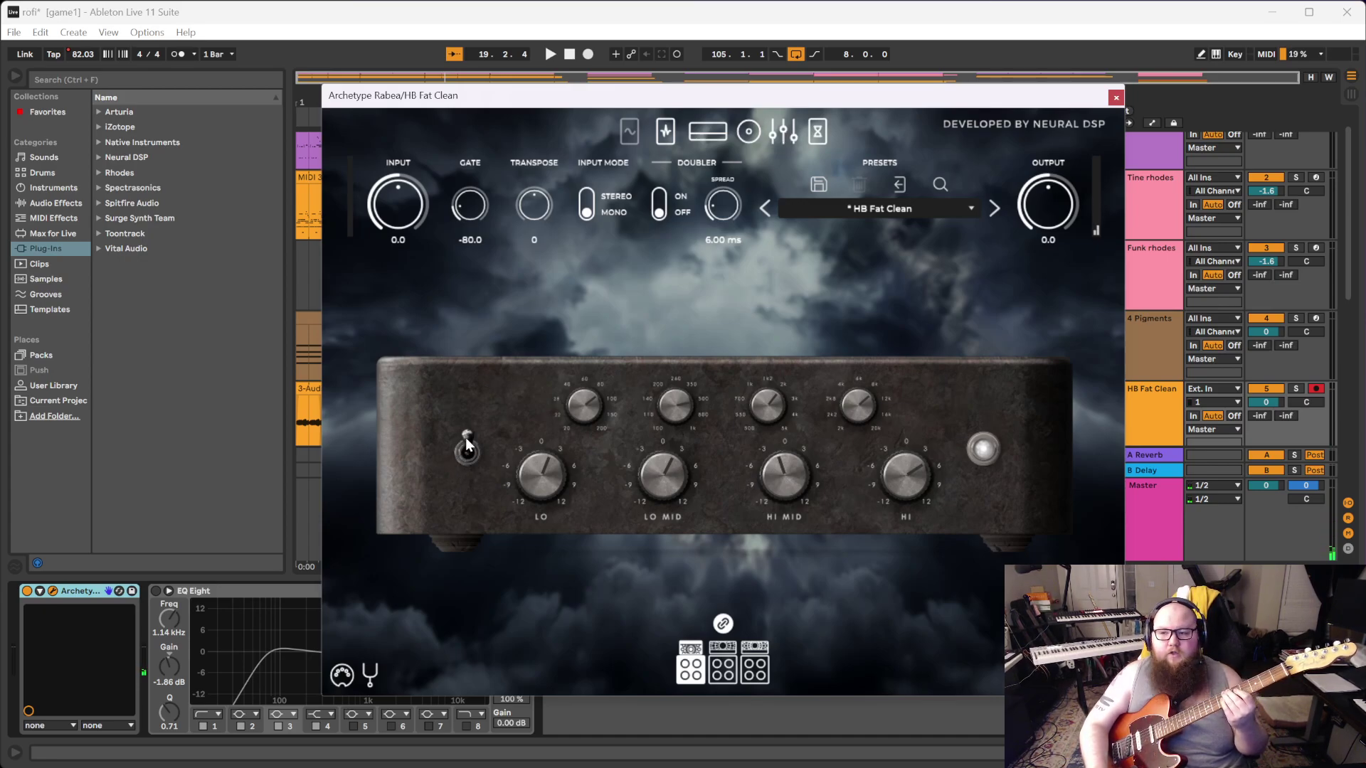
left_click(465, 440)
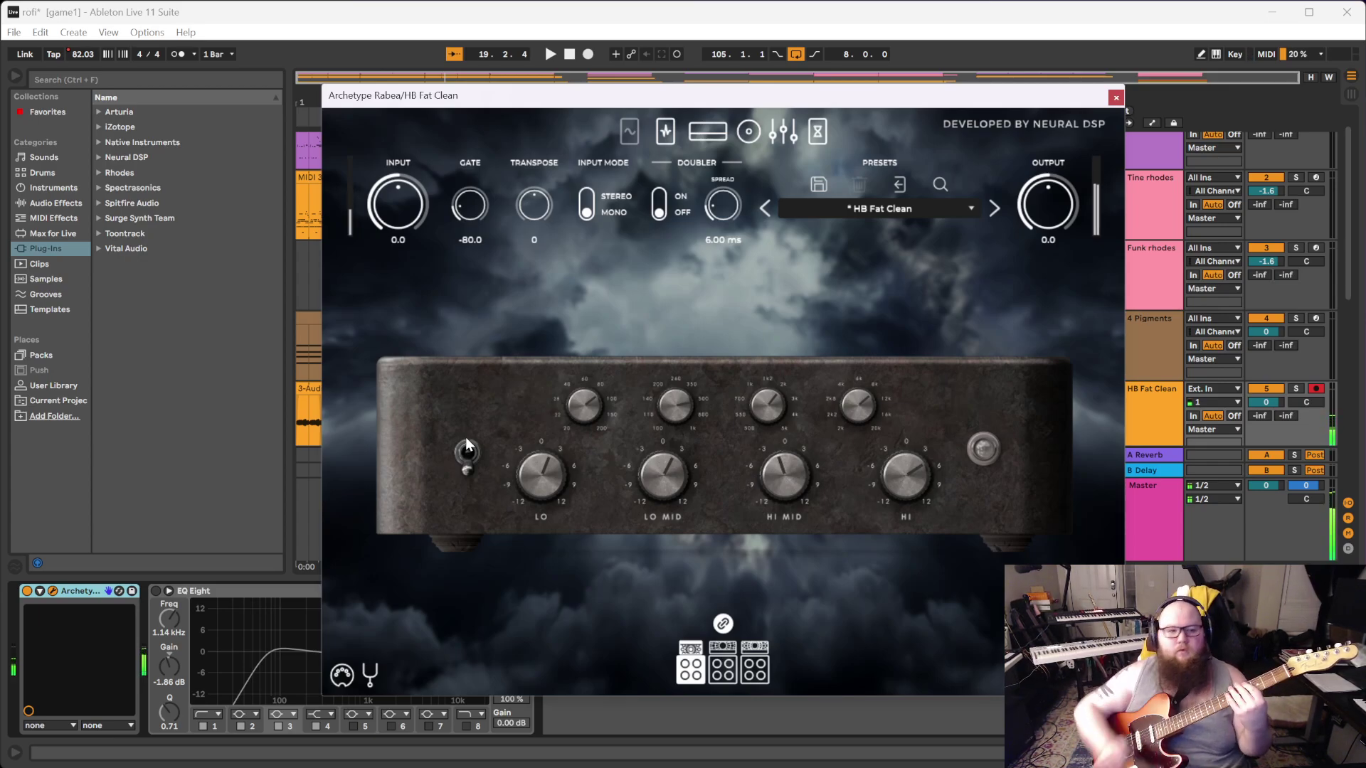
left_click(466, 439)
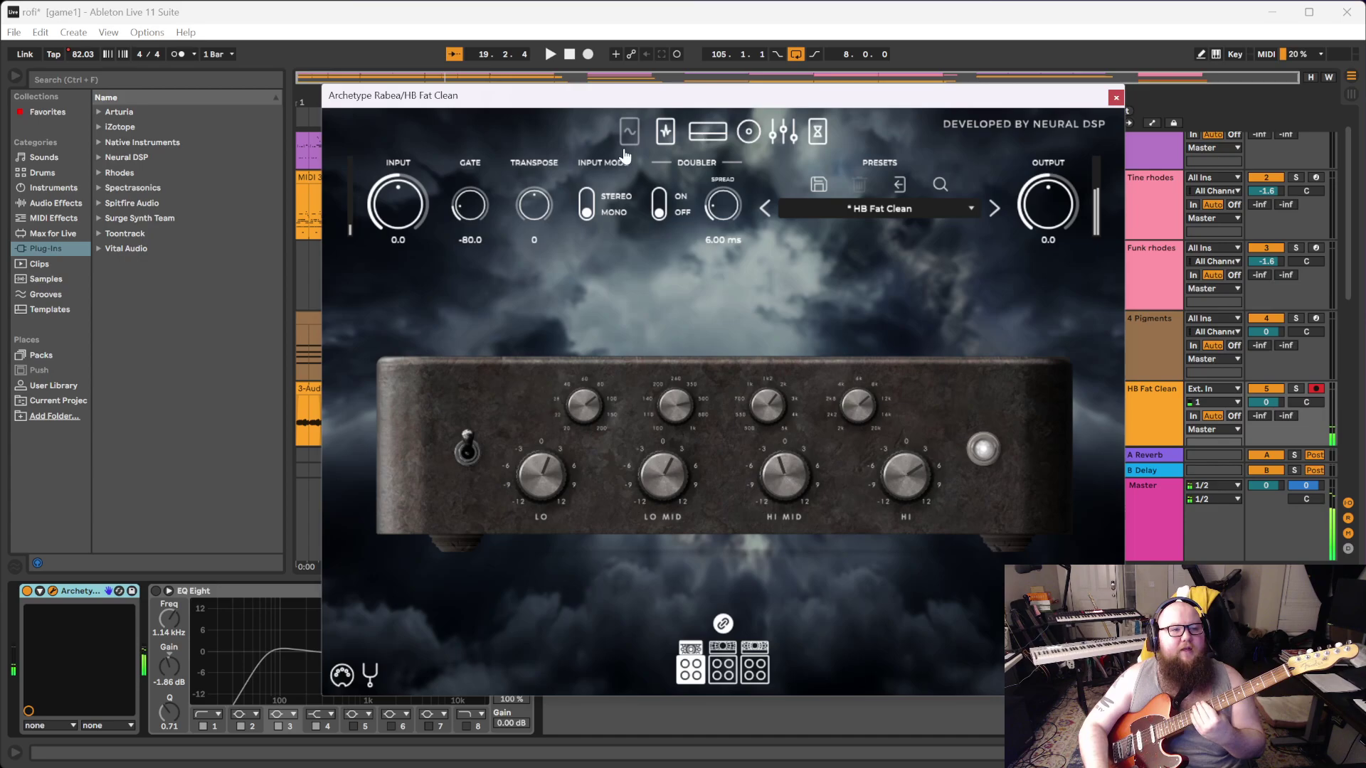
left_click(665, 133)
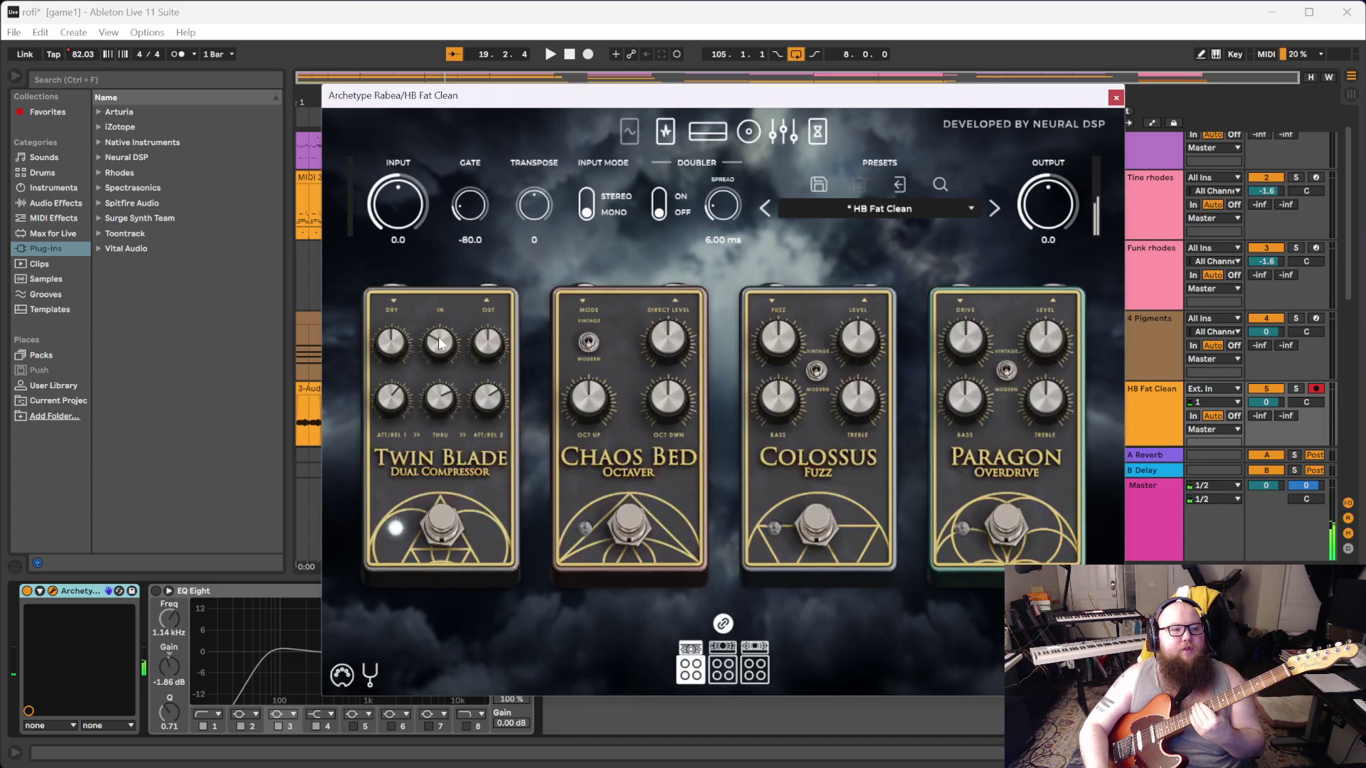
left_click(445, 523)
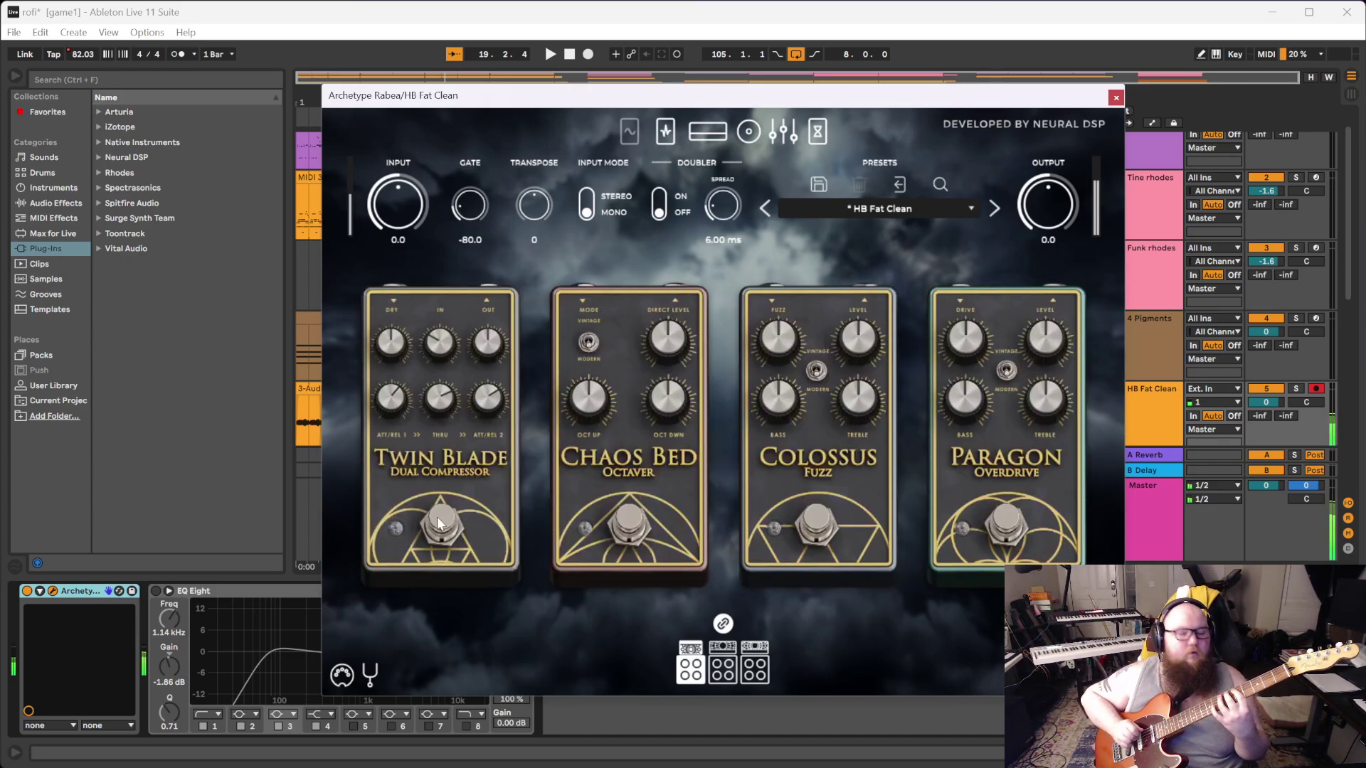